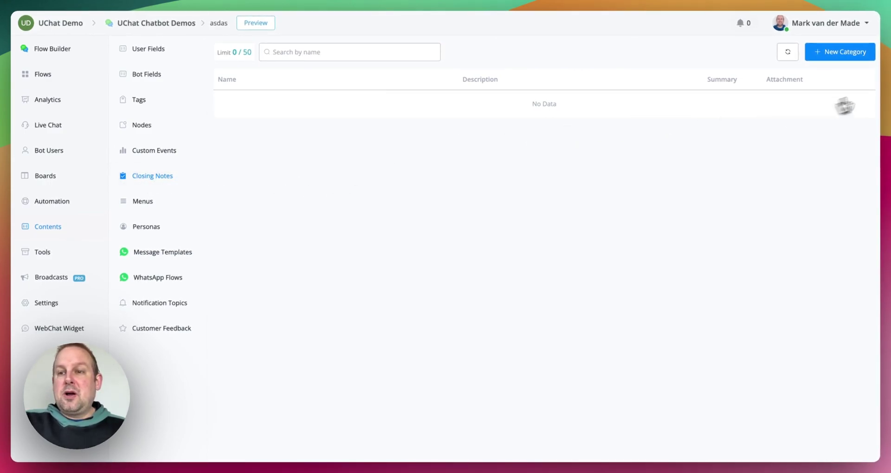
Start a new closing-notes category and name it "Support Billing"
left_click(838, 55)
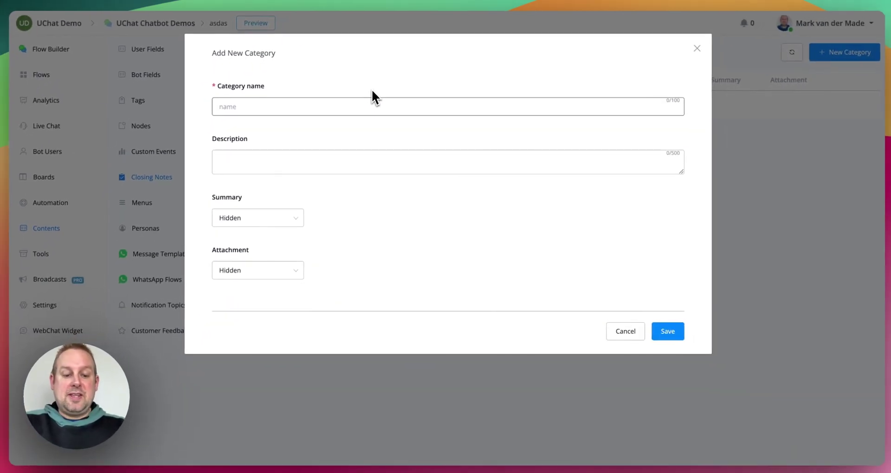
type("Su")
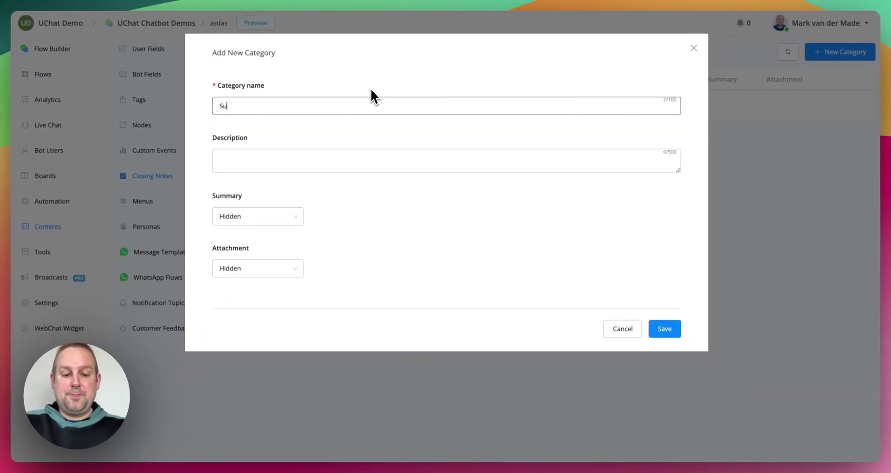
type("pport Bi")
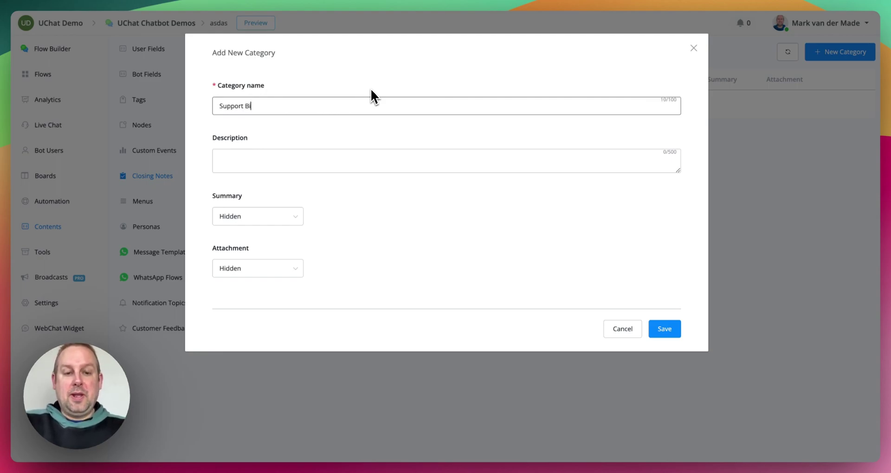
type("llin")
key("BackSpace")
key("BackSpace")
key("BackSpace")
key("BackSpace")
type("lling")
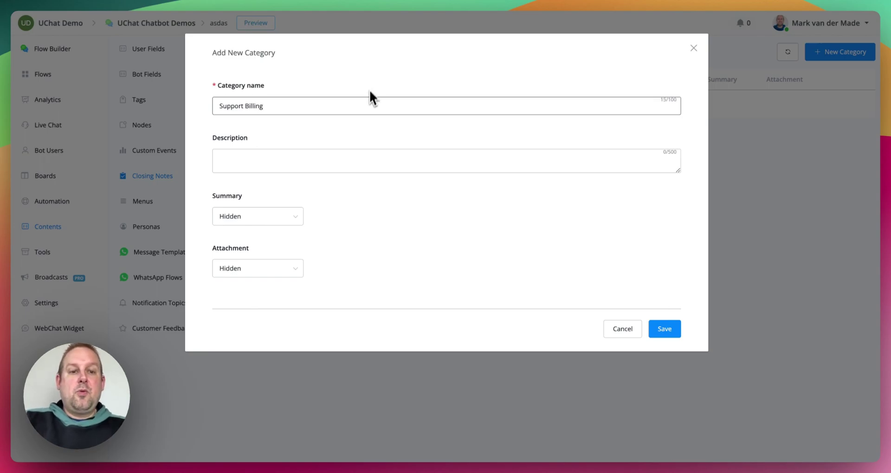
Make both the summary and the attachment Optional for the Support Billing category, leave its description empty, and save it
left_click(367, 165)
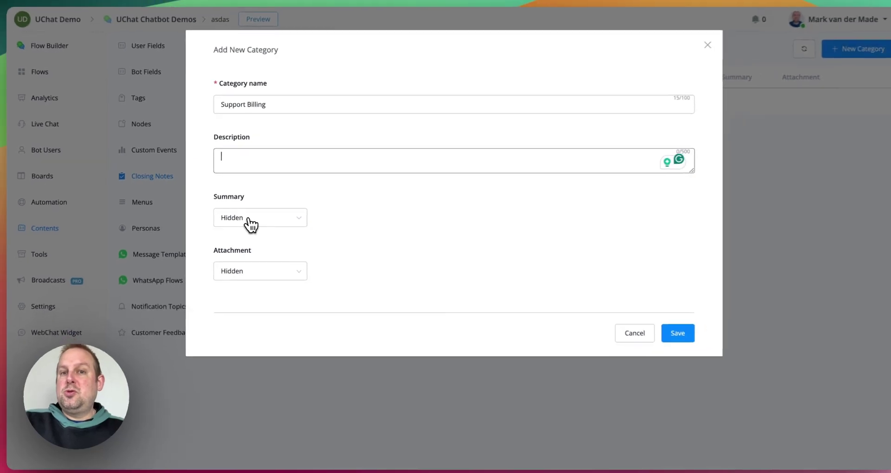
left_click(249, 221)
left_click(434, 266)
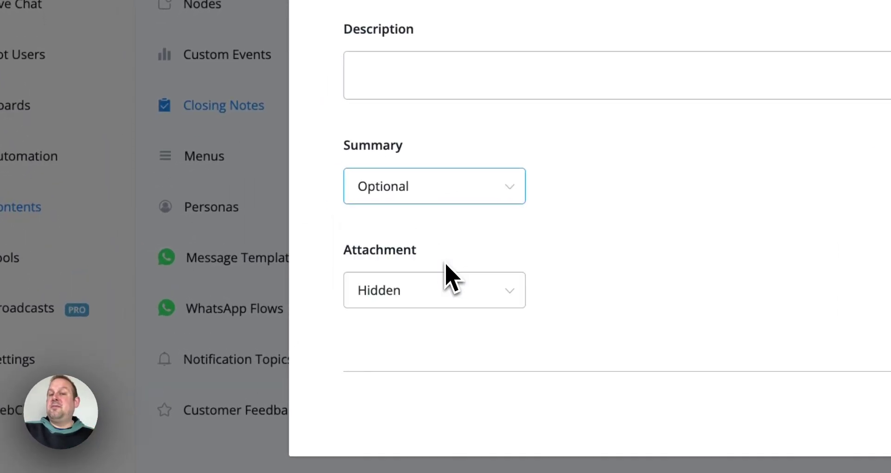
left_click(480, 199)
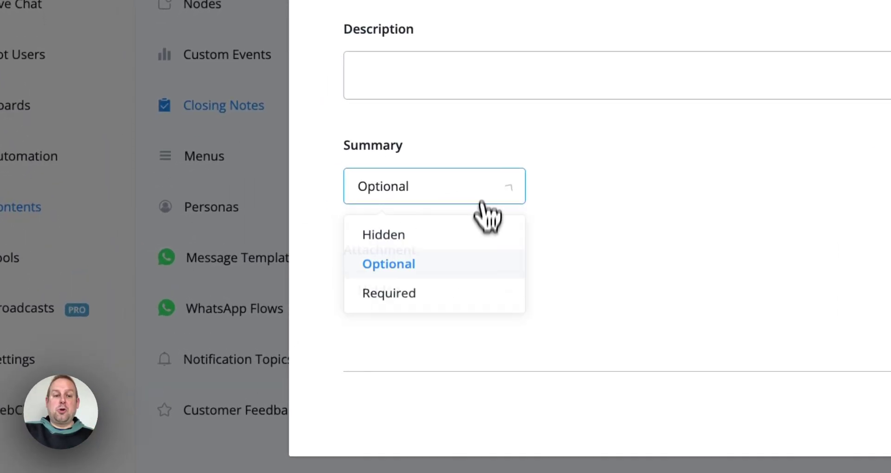
left_click(472, 267)
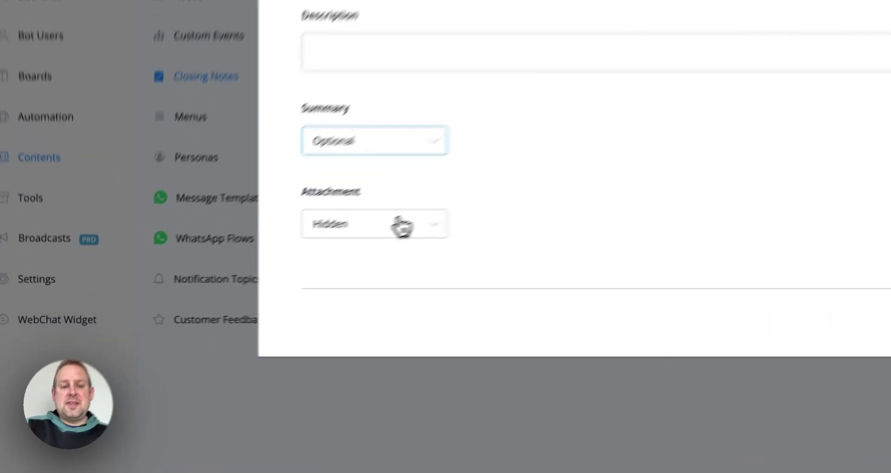
left_click(273, 269)
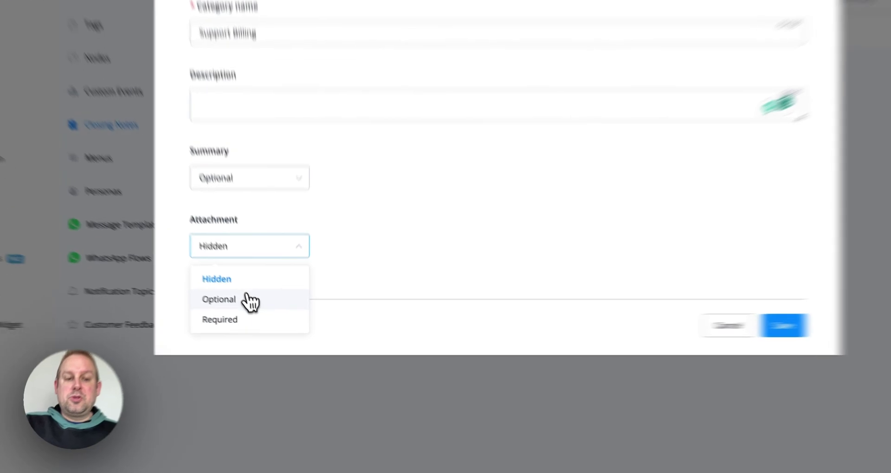
left_click(255, 309)
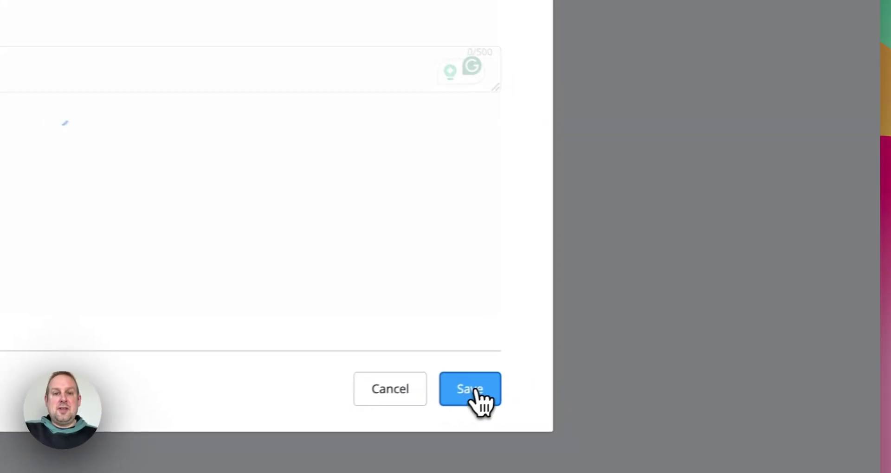
left_click(665, 329)
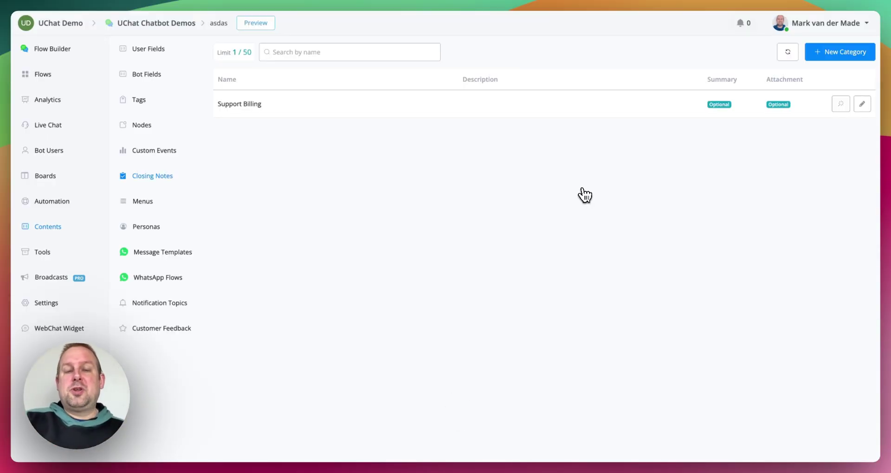
Check the category limit of the closing notes, then view the most recent Guest conversation in Live Chat with the conversation list collapsed
left_click_drag(231, 52, 251, 51)
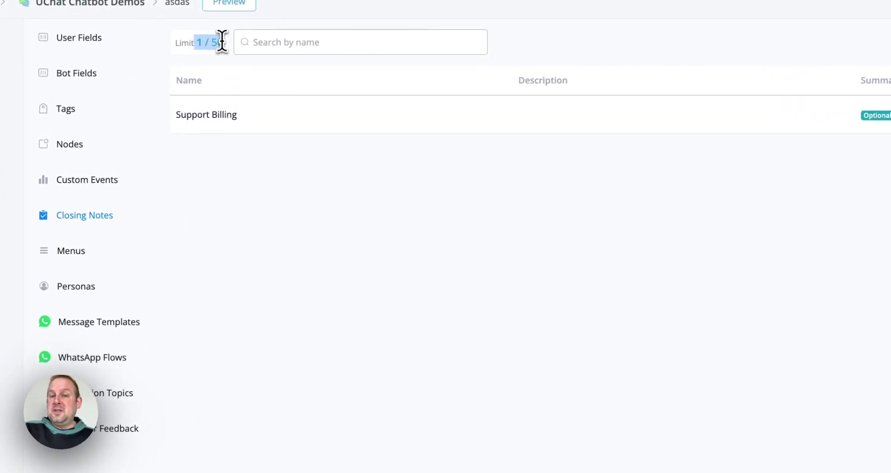
left_click(671, 376)
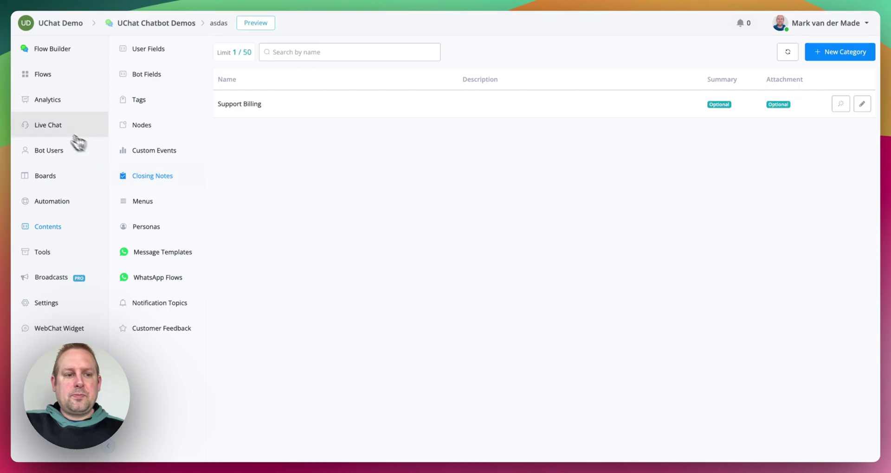
left_click(54, 127)
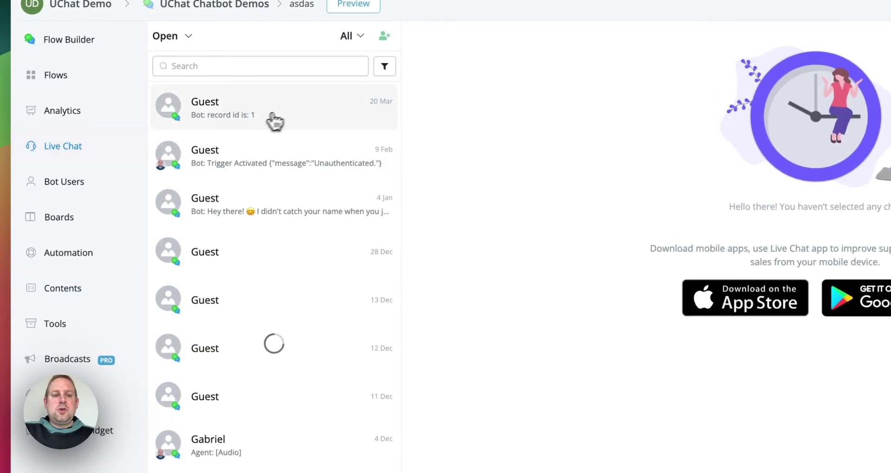
left_click(268, 122)
left_click(415, 39)
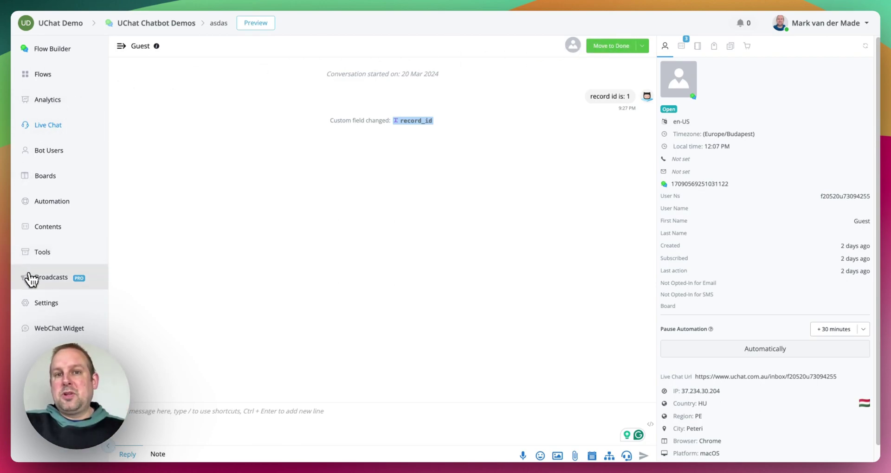
In the bot's Live Chat settings, turn on Enable Closing Notes and Closing Note Category is Mandatory, and save the features
left_click(37, 304)
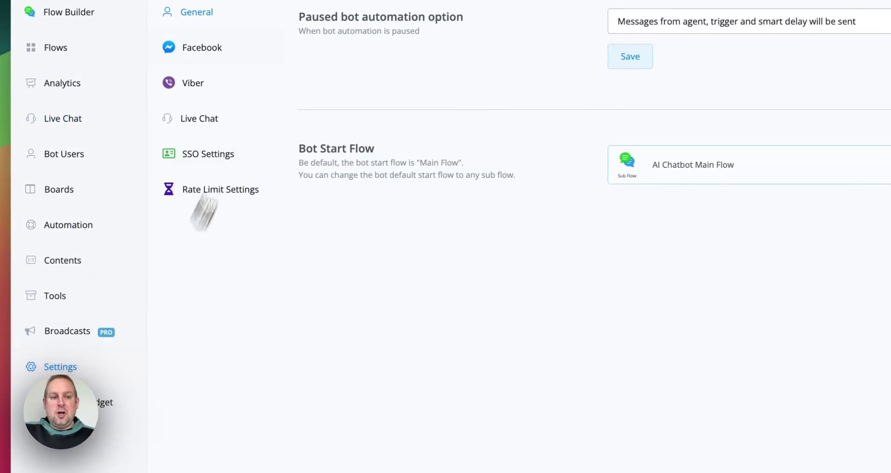
left_click(183, 116)
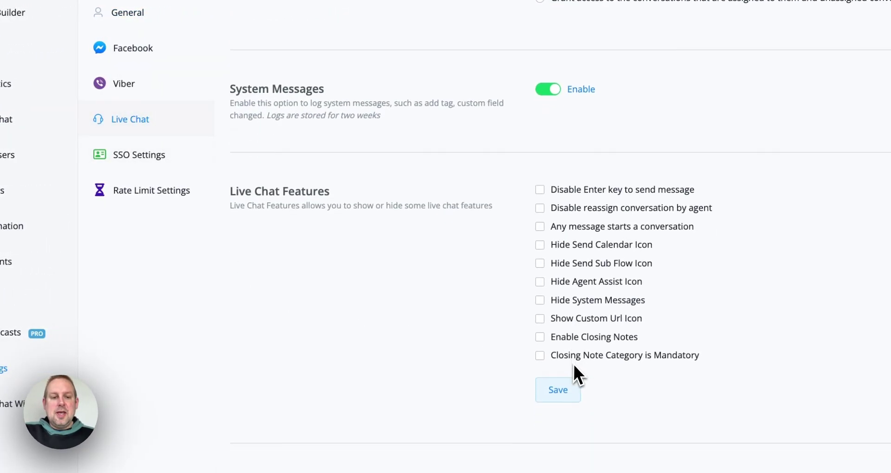
scroll(574, 363, "down", 1)
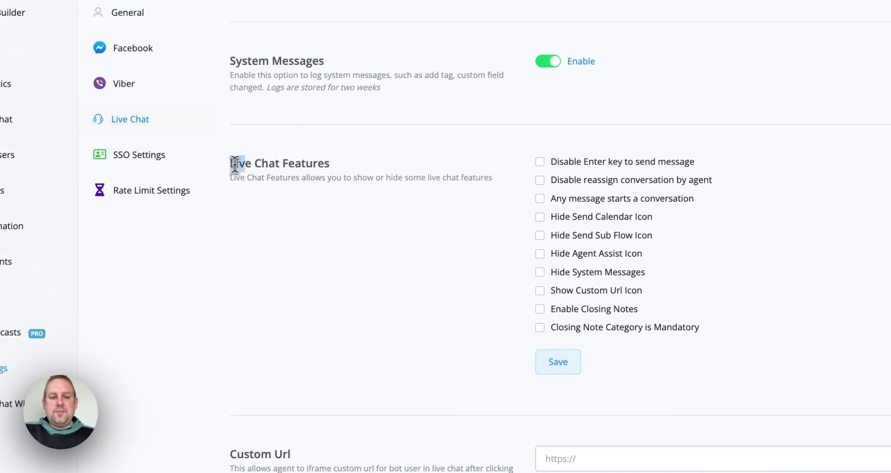
left_click_drag(231, 163, 329, 163)
left_click(547, 314)
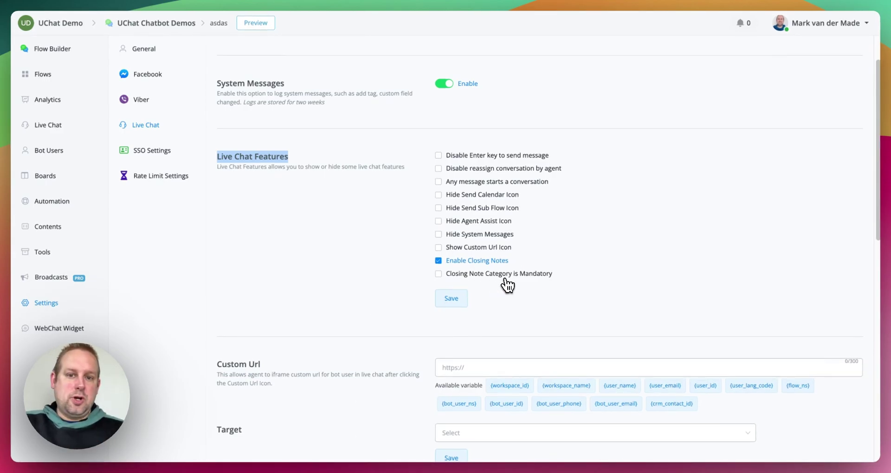
left_click(506, 279)
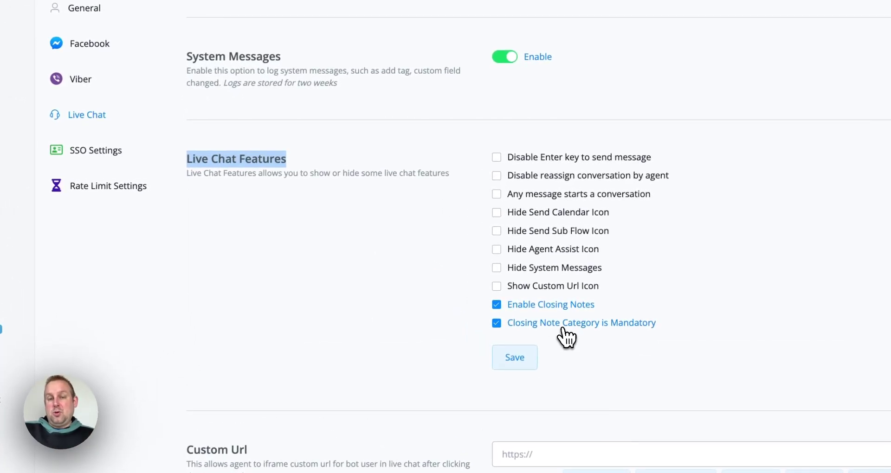
left_click(525, 358)
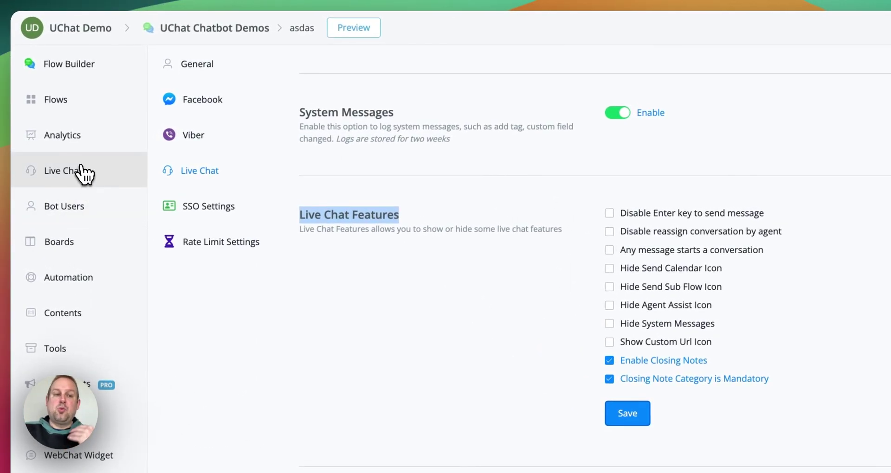
Open the most recent Guest conversation in Live Chat and collapse the conversation list
left_click(80, 170)
left_click(285, 137)
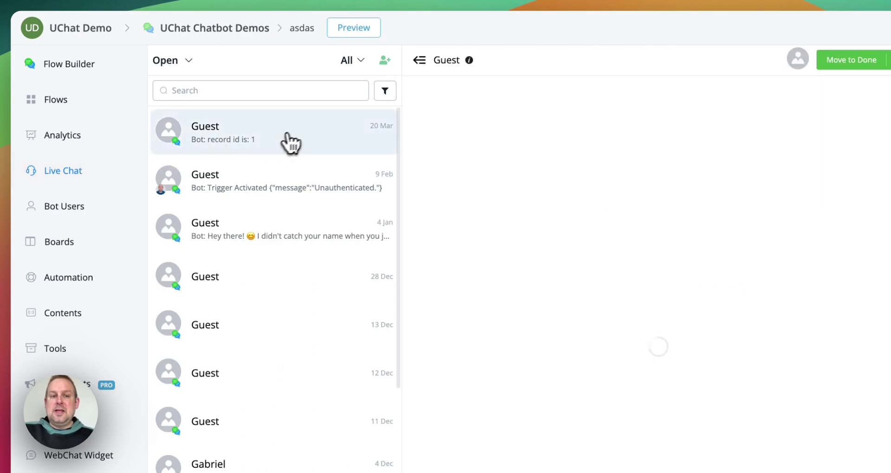
left_click(419, 60)
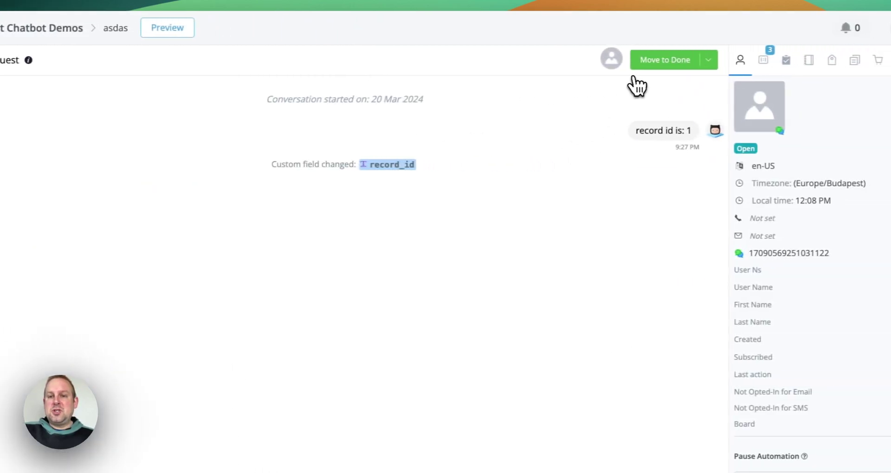
Mark the conversation done under Support Billing, summarizing that the user's issues updating credit credentials were resolved by pointing to the feature in their account settings
left_click(656, 65)
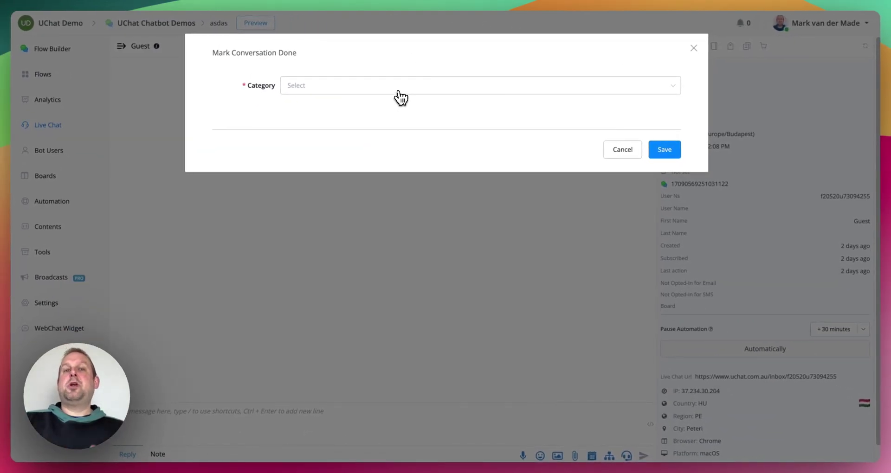
left_click(398, 92)
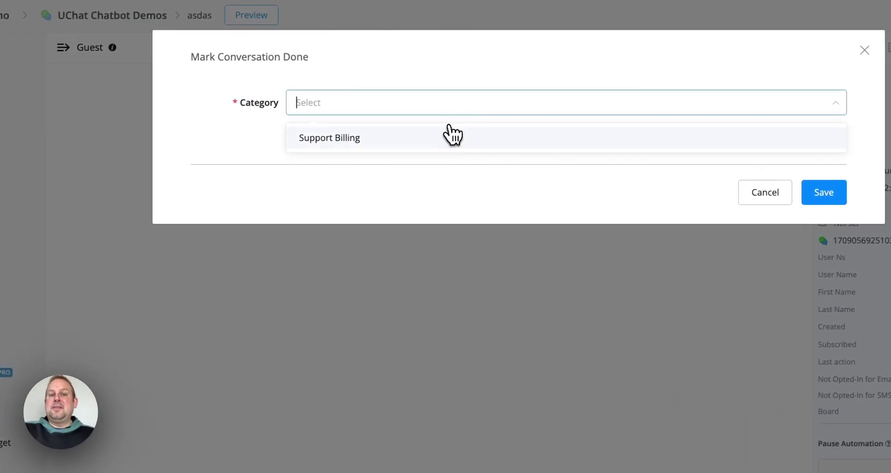
left_click(451, 143)
left_click(385, 156)
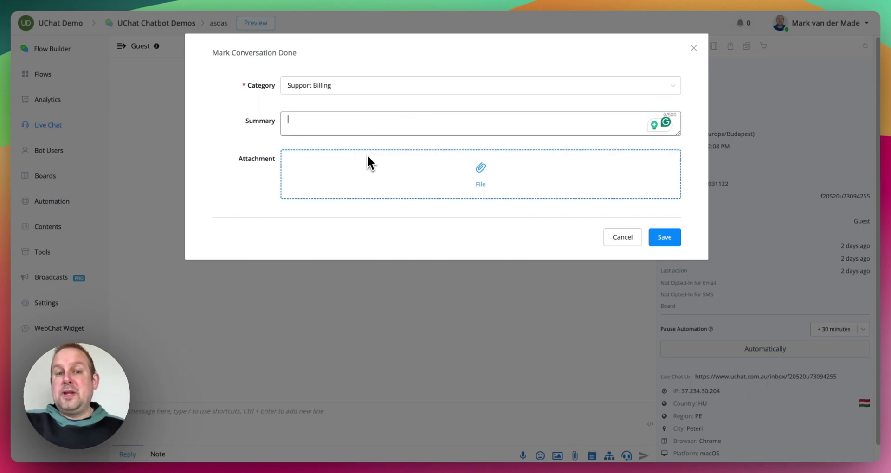
type("the user has some issu")
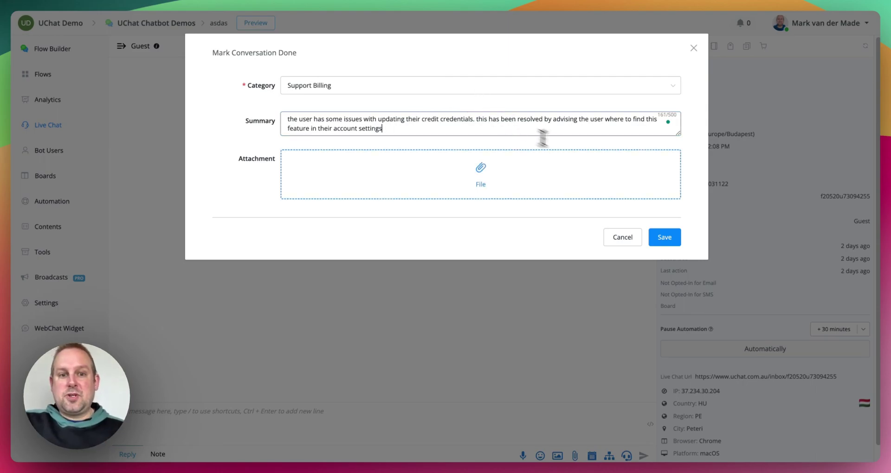
left_click(655, 236)
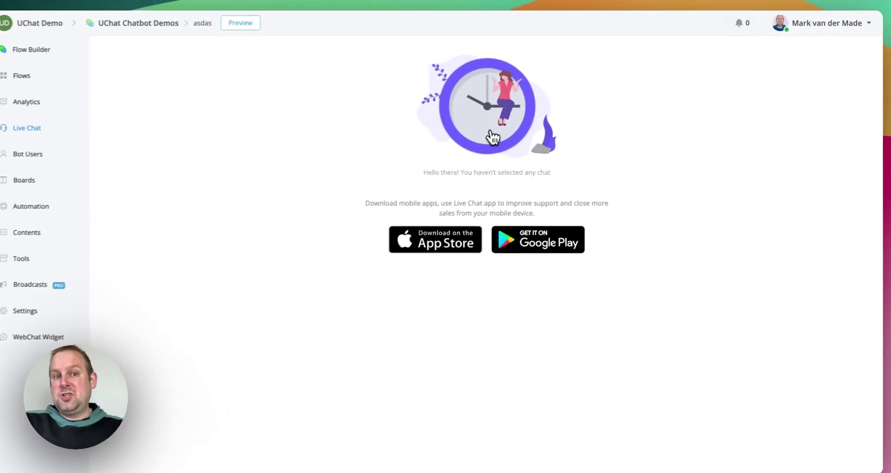
Examine the closing note's category and summary in the first Guest's bot user profile, and close the profile
left_click(45, 101)
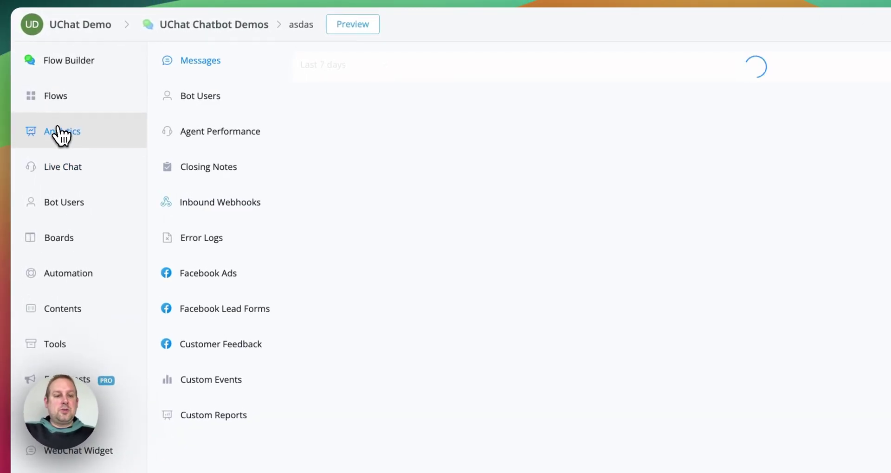
left_click(70, 215)
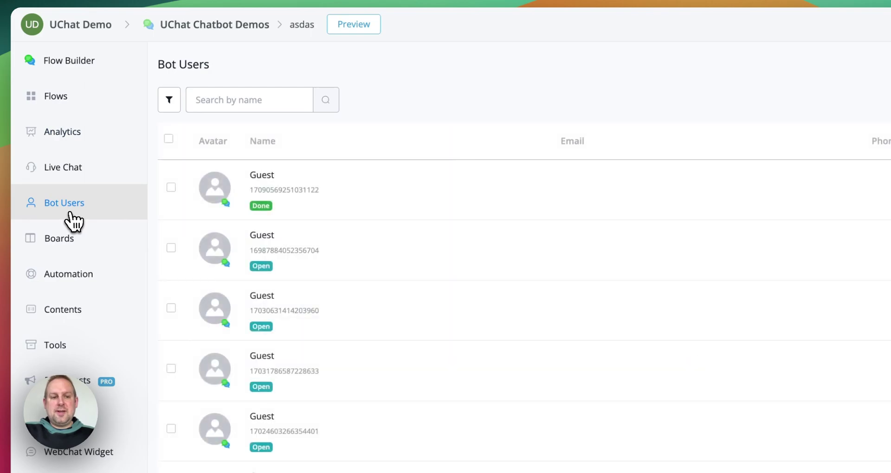
left_click(432, 185)
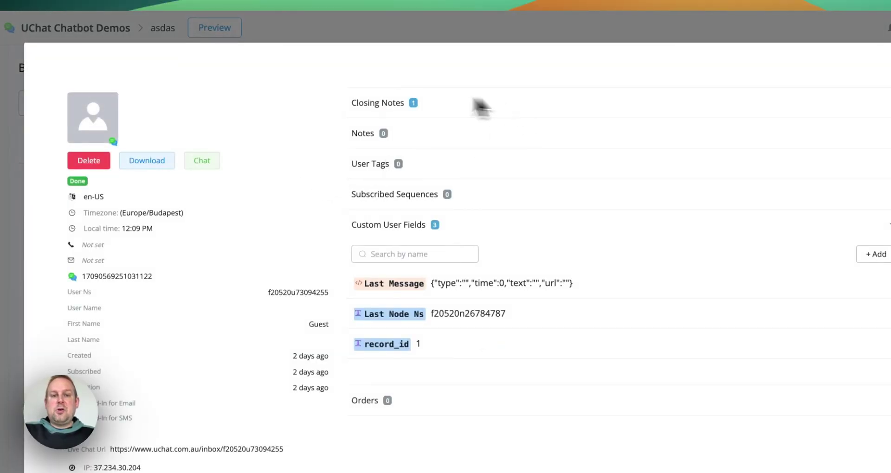
left_click(364, 115)
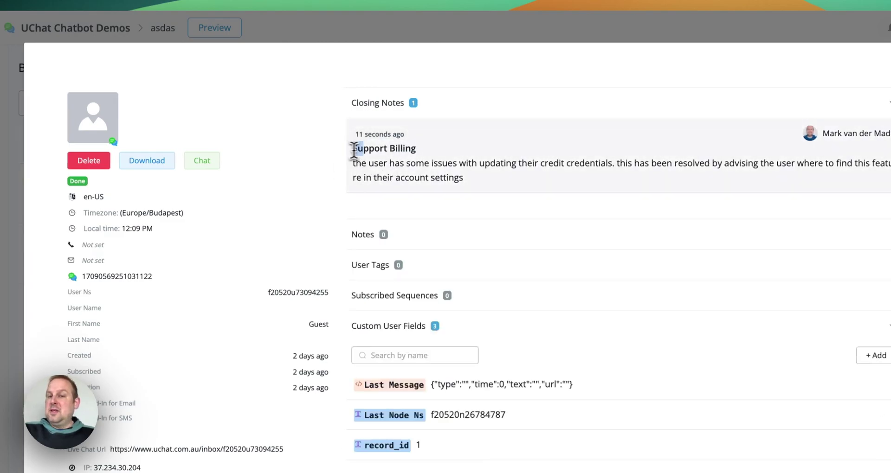
left_click_drag(353, 149, 460, 150)
left_click_drag(353, 162, 462, 179)
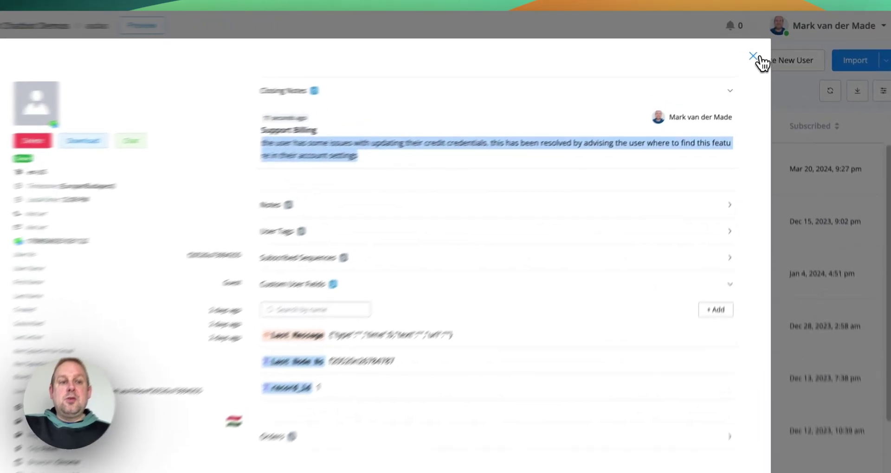
left_click(760, 49)
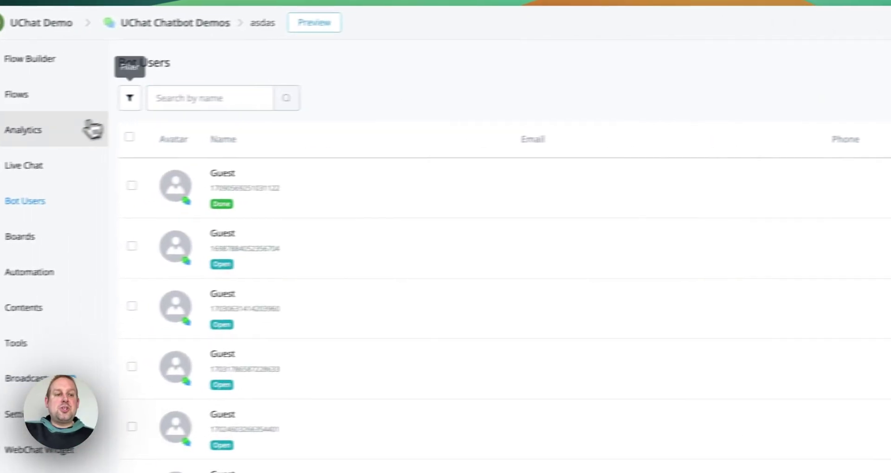
Open the Closing Notes analytics and examine the category count and bot users over the last 7 days
left_click(76, 103)
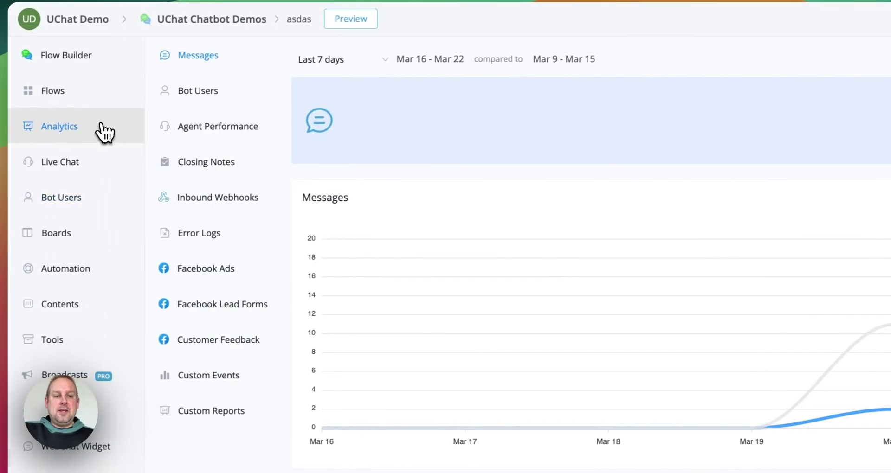
left_click(221, 163)
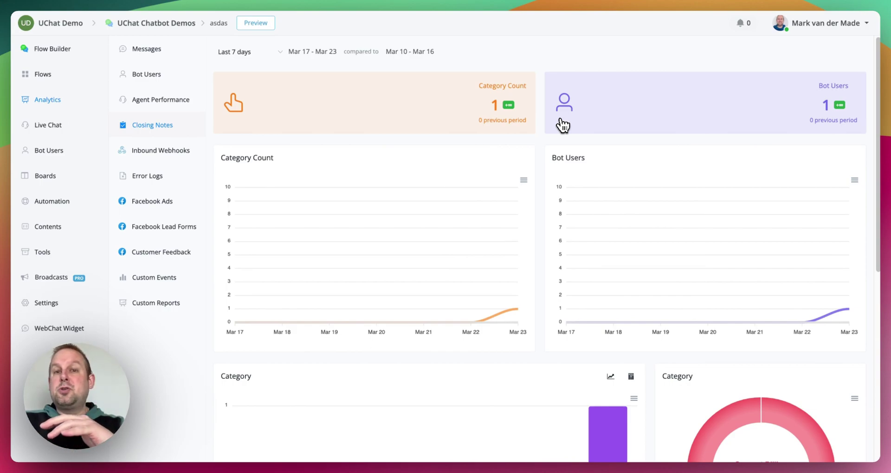
scroll(563, 125, "down", 3)
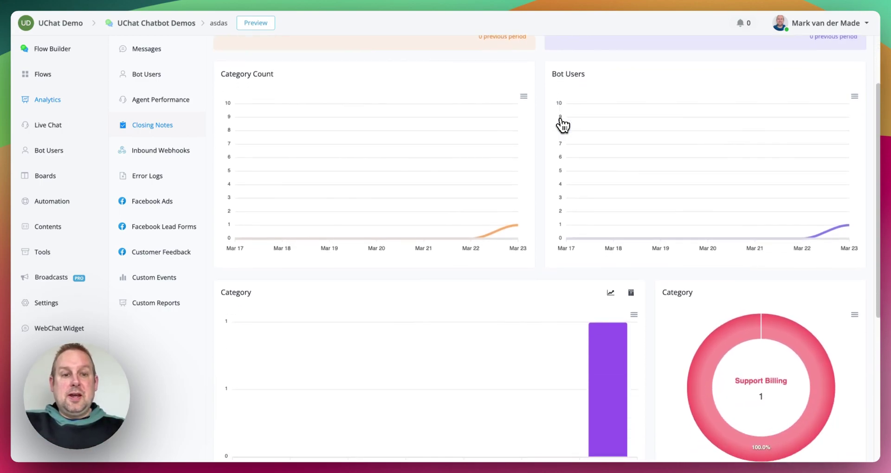
mouse_move(487, 240)
mouse_move(514, 235)
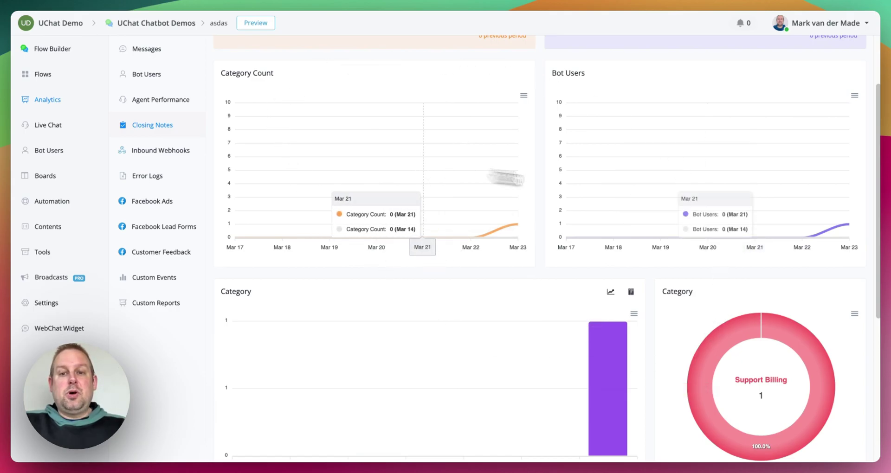
scroll(515, 312, "down", 1)
scroll(515, 312, "up", 3)
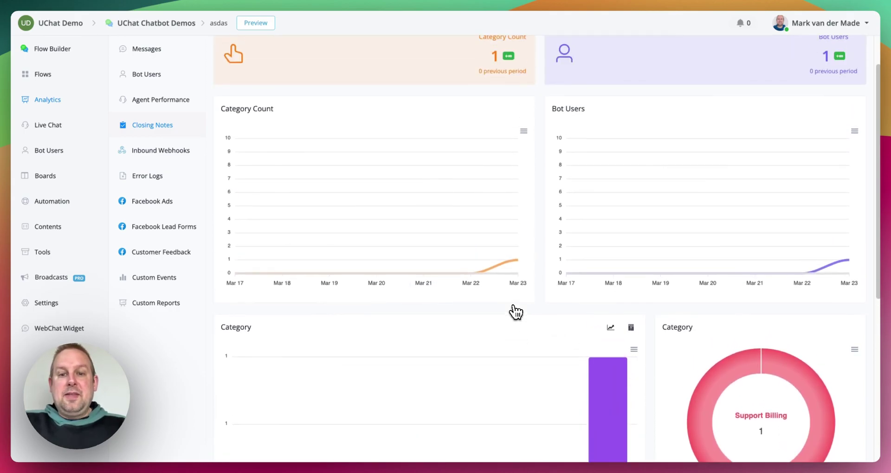
View the Category Count chart's download options and examine the Category and Category by Bot Users charts
left_click(522, 178)
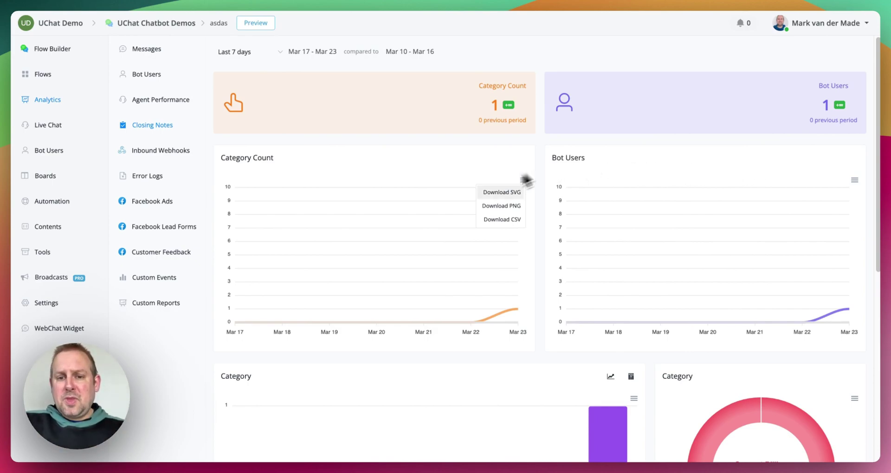
scroll(663, 225, "down", 5)
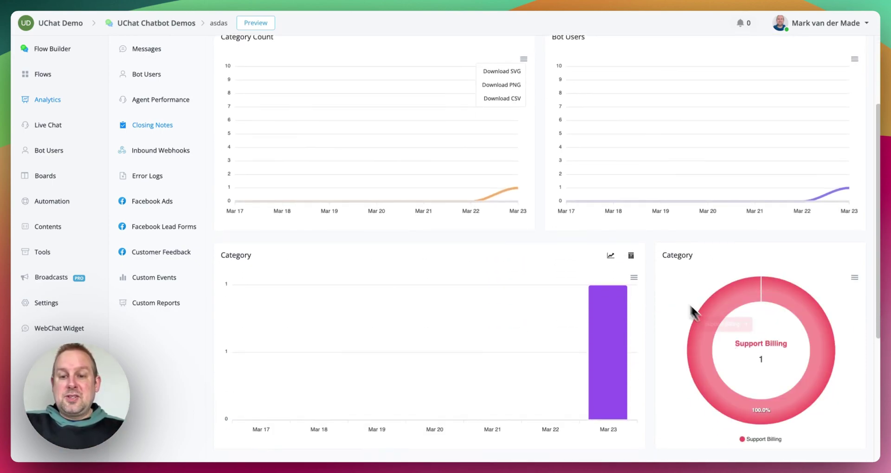
scroll(635, 292, "down", 2)
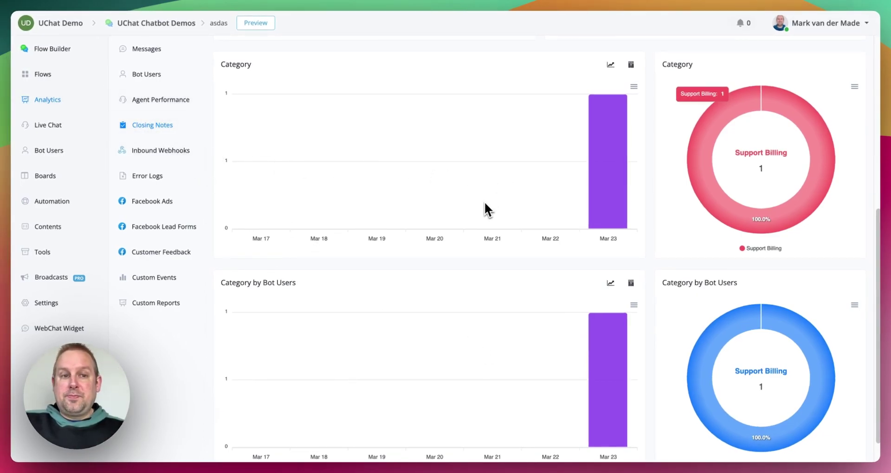
scroll(485, 201, "up", 6)
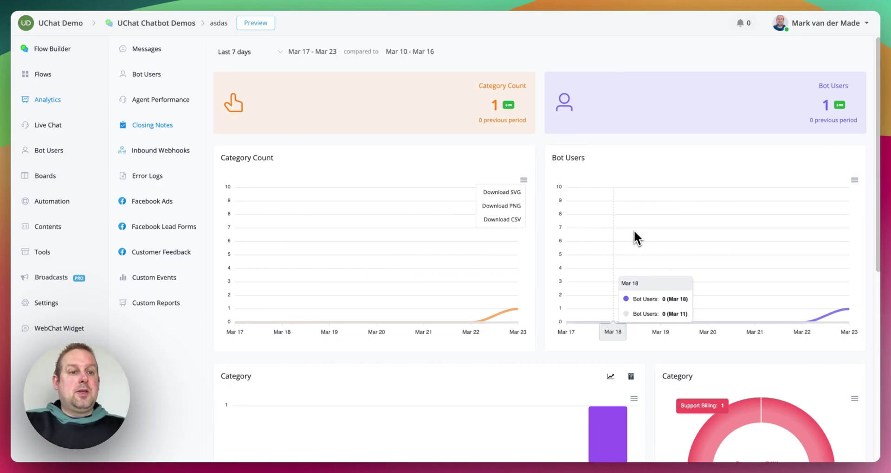
Create a new sub flow of type Web named "closing notes"
left_click(47, 75)
left_click(872, 73)
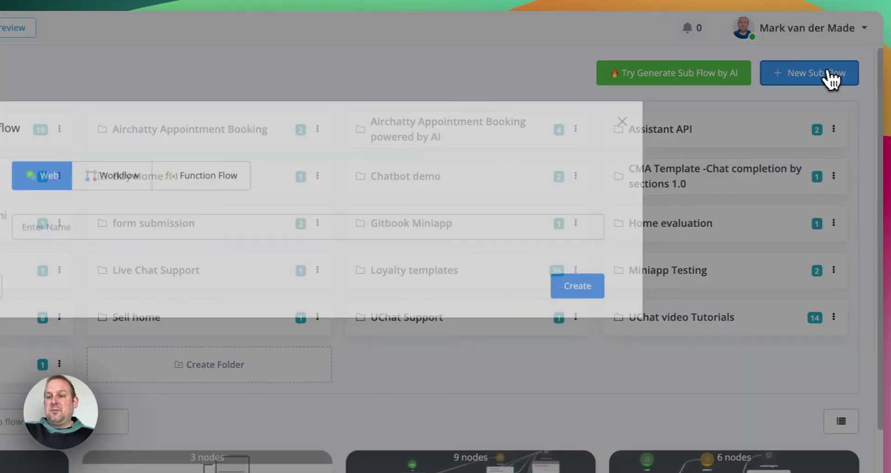
left_click(430, 223)
type("closing fl")
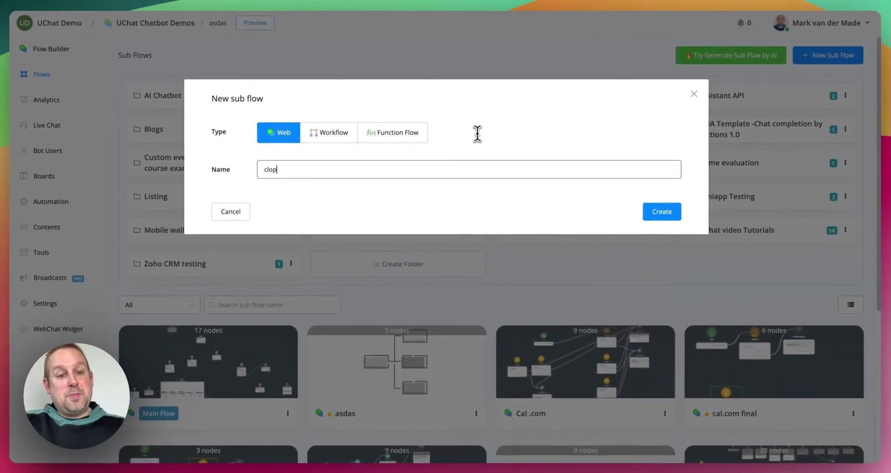
key("BackSpace")
key("BackSpace")
type("osing not")
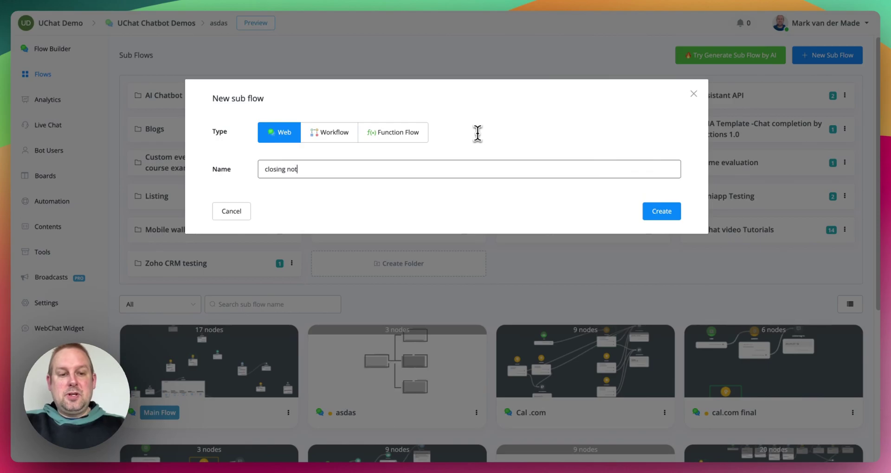
type("es")
left_click(661, 211)
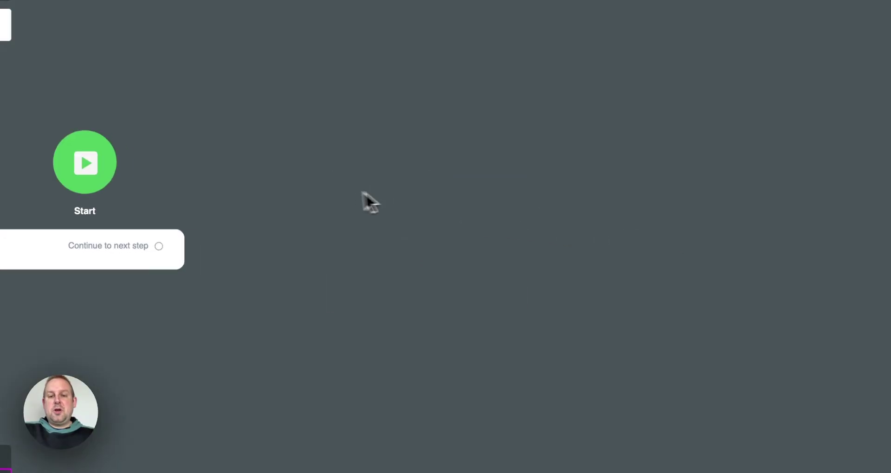
Add a Condition step beside the Start node and give it a condition group
left_click(538, 207)
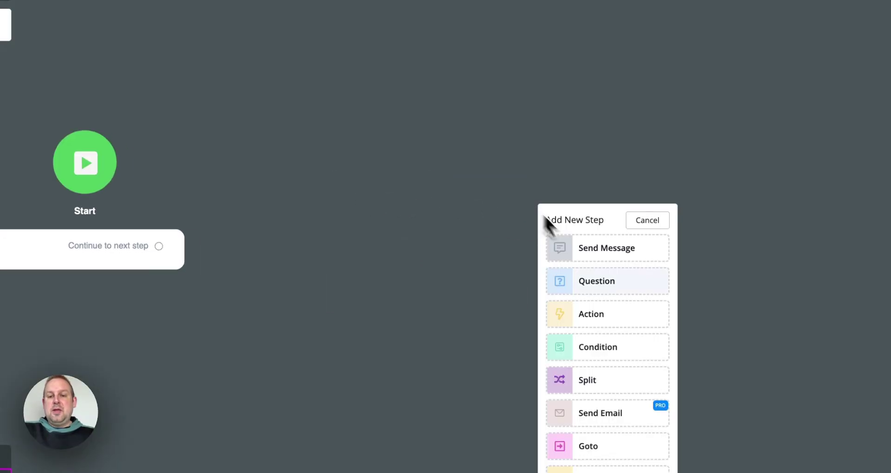
left_click(621, 353)
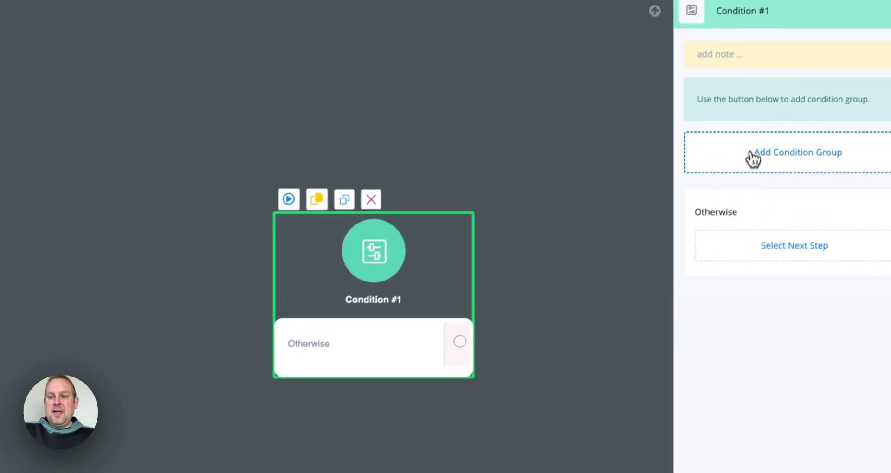
left_click(815, 94)
Try a Closing Notes condition with the operator "has any of the following", view the selectable notes, and discard the condition
left_click(710, 184)
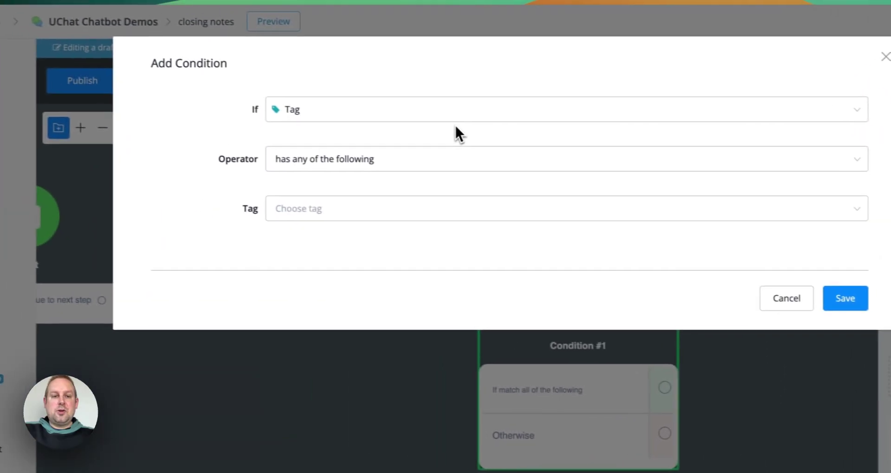
left_click(475, 126)
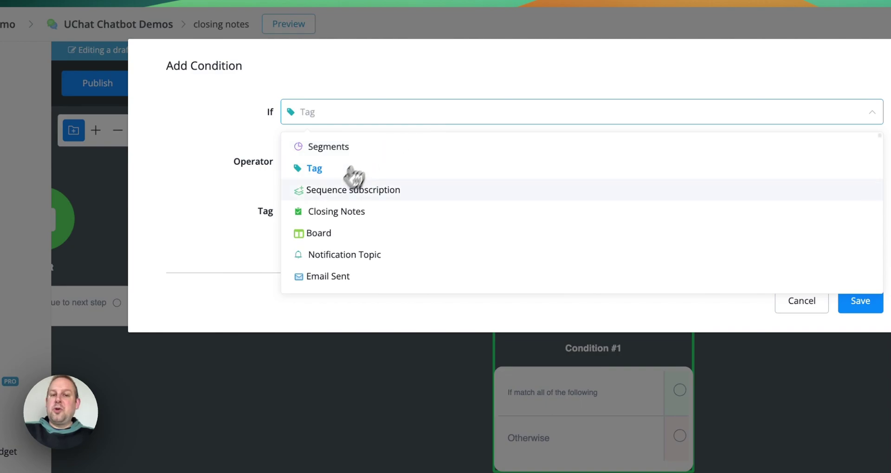
left_click(423, 214)
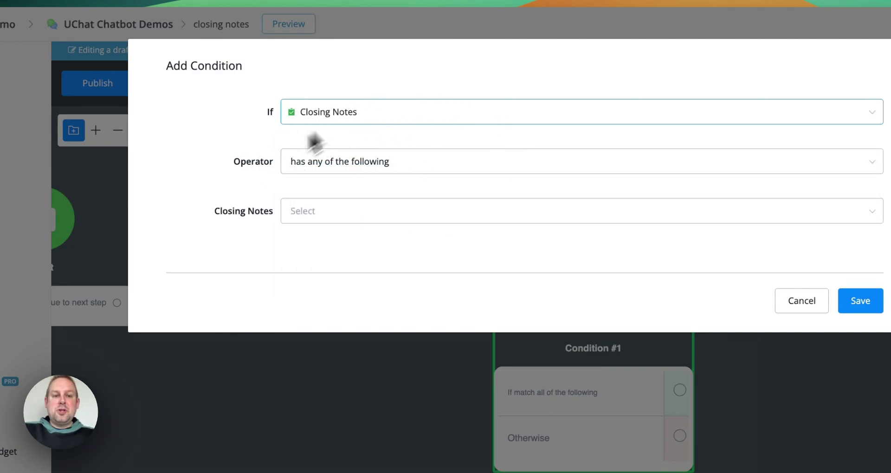
left_click(401, 168)
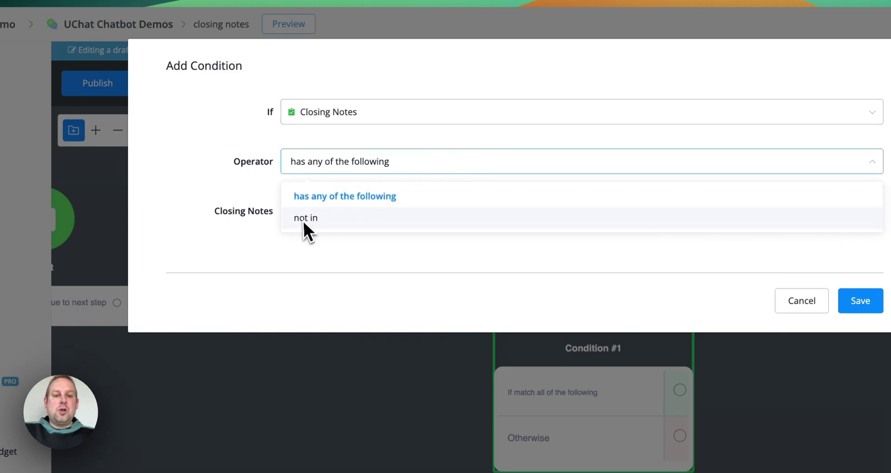
left_click(411, 161)
left_click(398, 209)
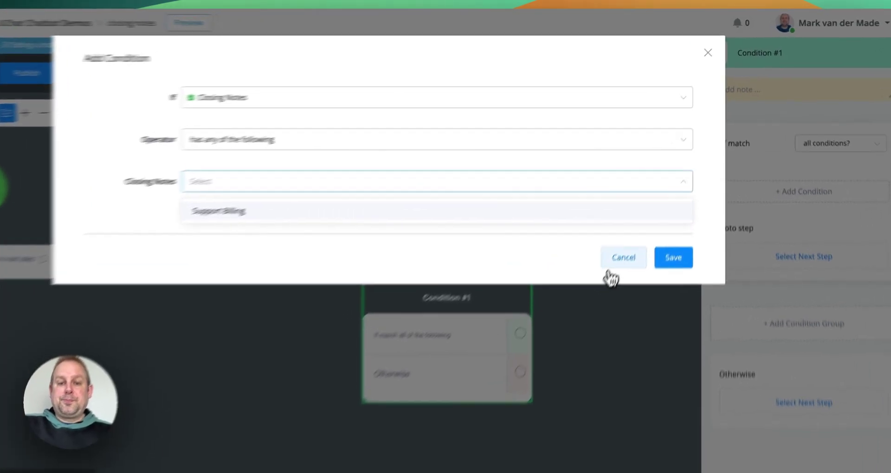
left_click(609, 271)
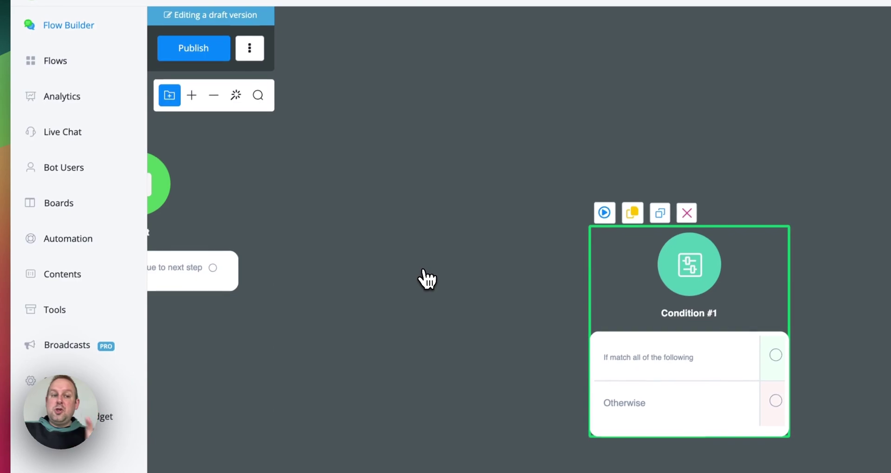
Add a Conversation is Done trigger in the bot's automation and set its closing notes to Support Billing
left_click(100, 245)
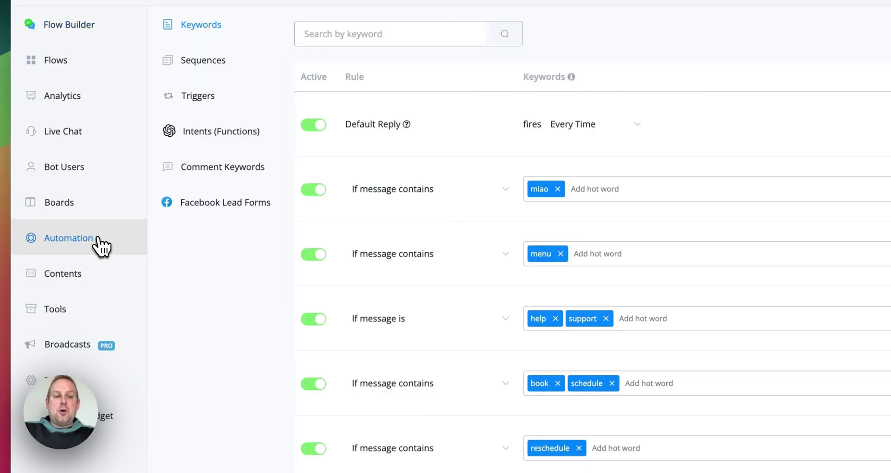
left_click(216, 101)
left_click(807, 45)
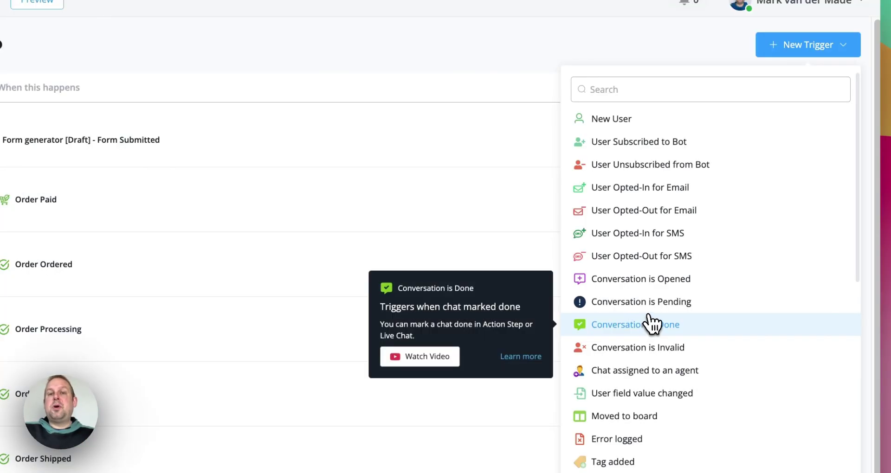
left_click(668, 341)
left_click(366, 133)
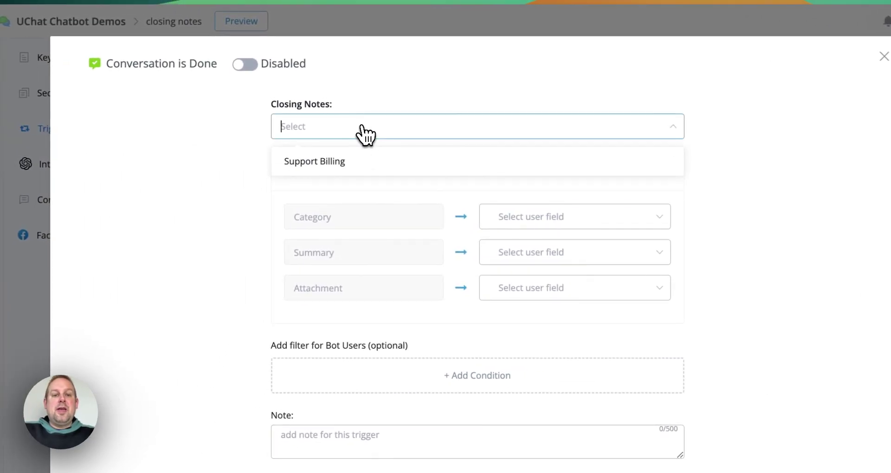
left_click(412, 177)
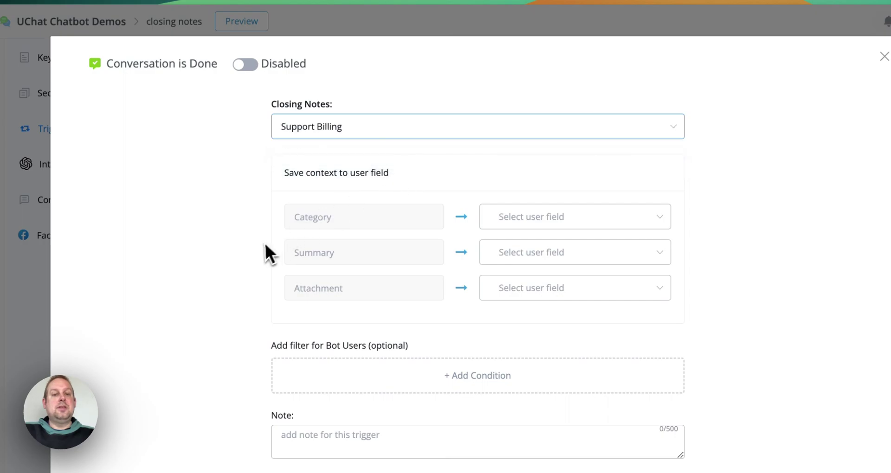
Review the trigger's closing note choices, keeping Support Billing, and view the user fields available for saving the category
left_click(489, 139)
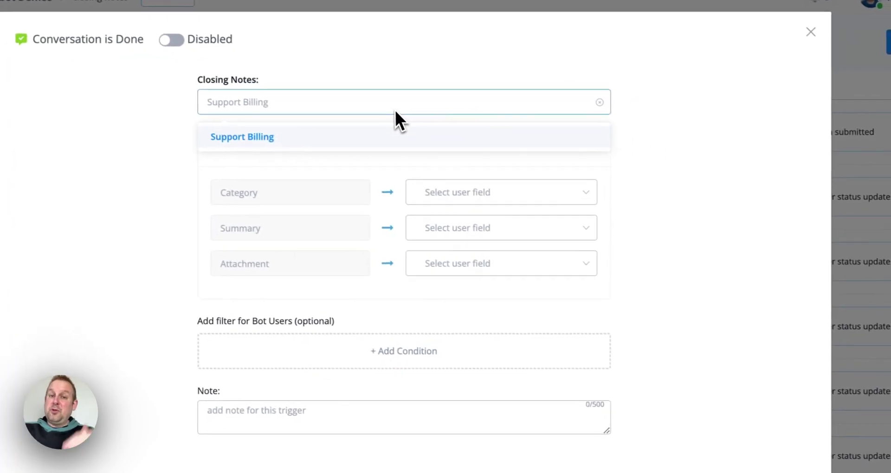
left_click(371, 136)
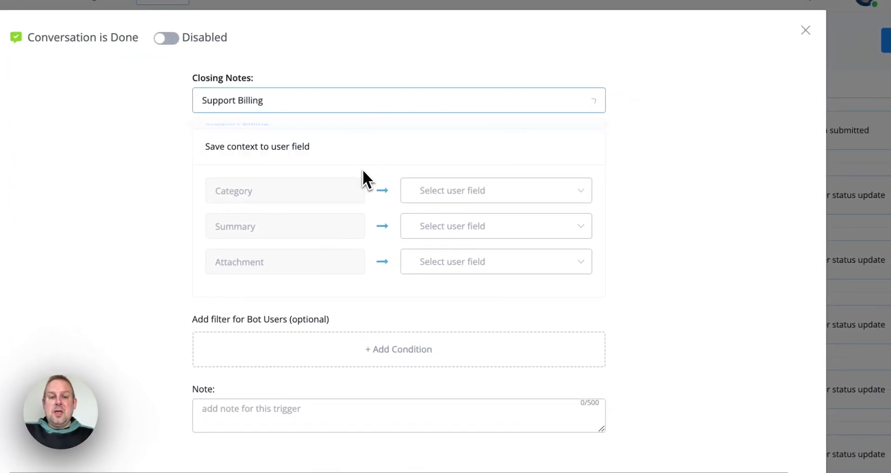
left_click(464, 199)
left_click(460, 201)
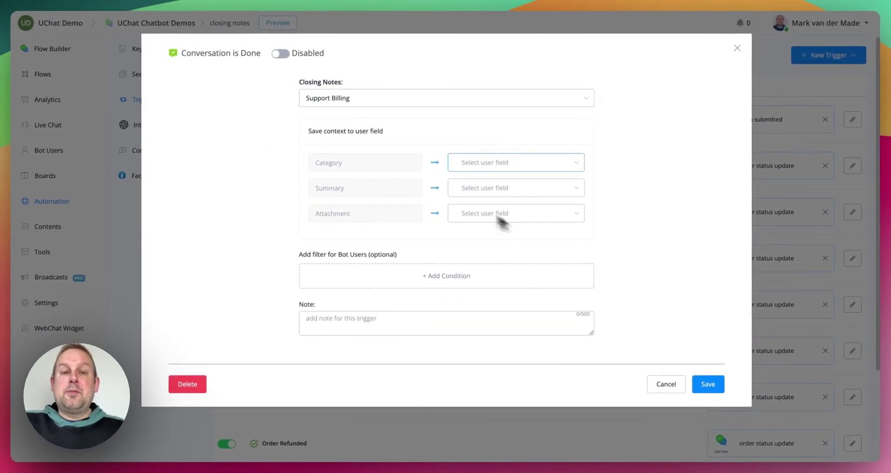
left_click(488, 165)
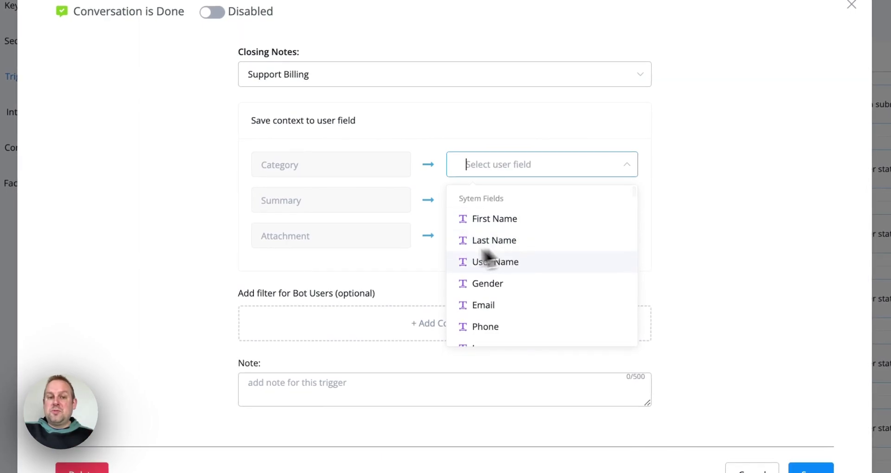
left_click(418, 262)
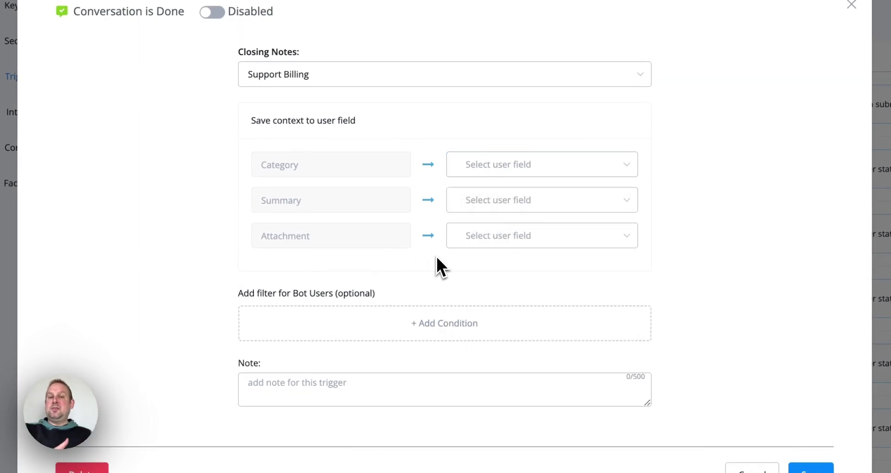